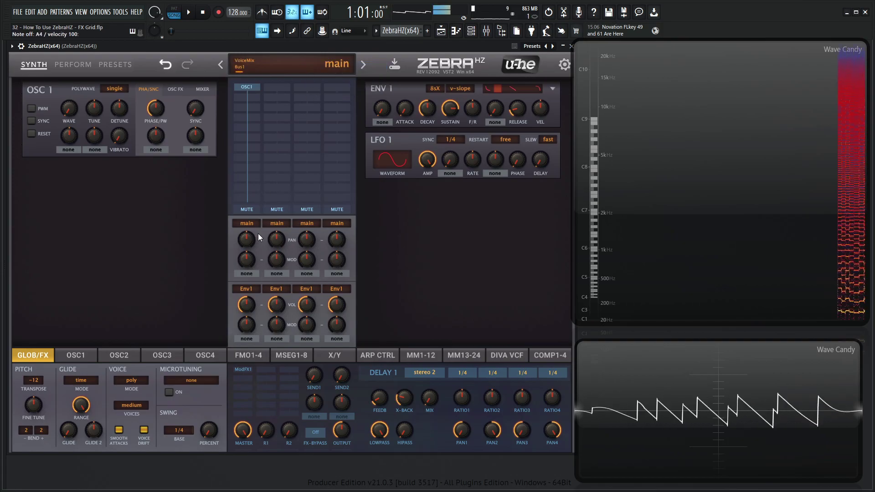
Add a Rev1 reverb to the first empty FX grid slot to process the sawtooth notes
click(241, 377)
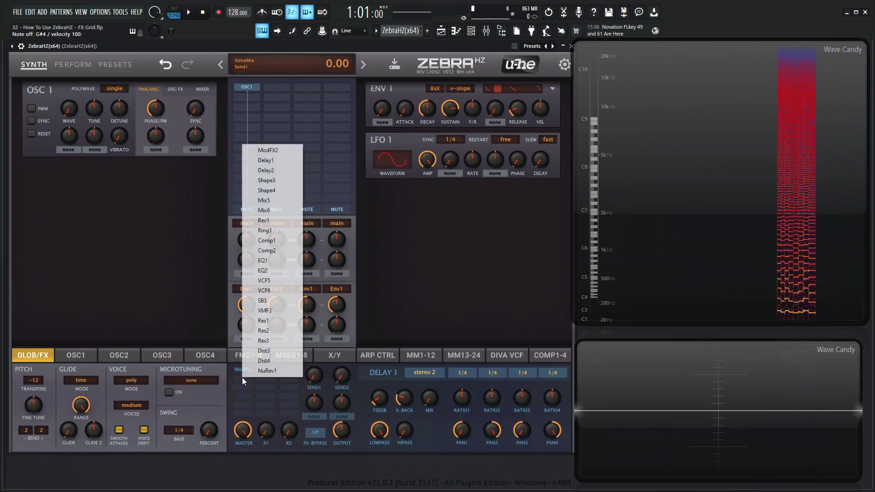
click(276, 219)
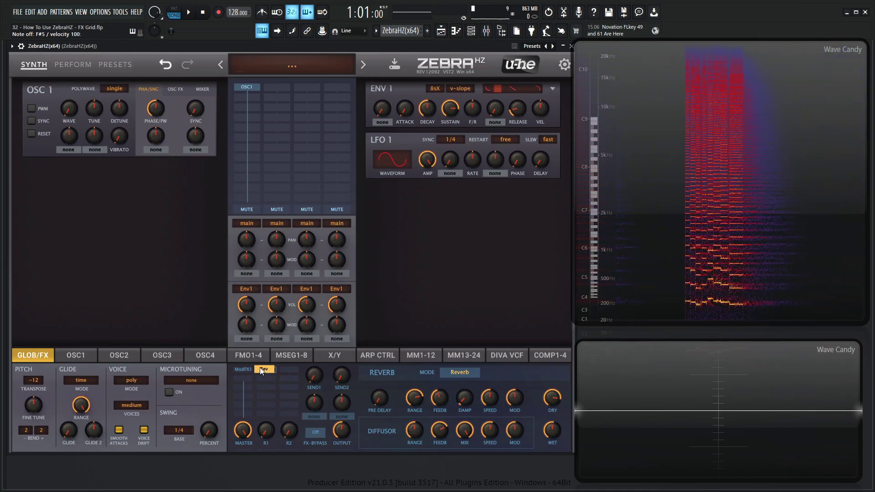
Move the Rev module into the second FX column and set the Send 2 level to 66.50
drag(260, 367, 275, 369)
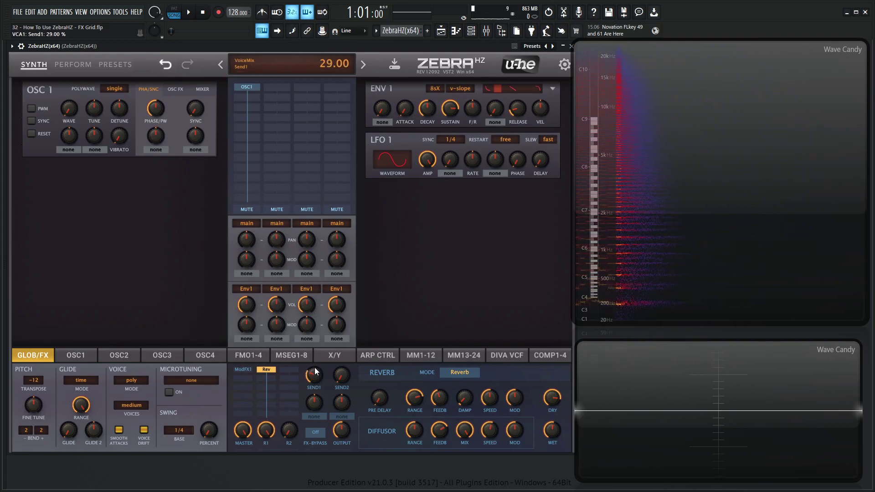
scroll(314, 372, up, 10)
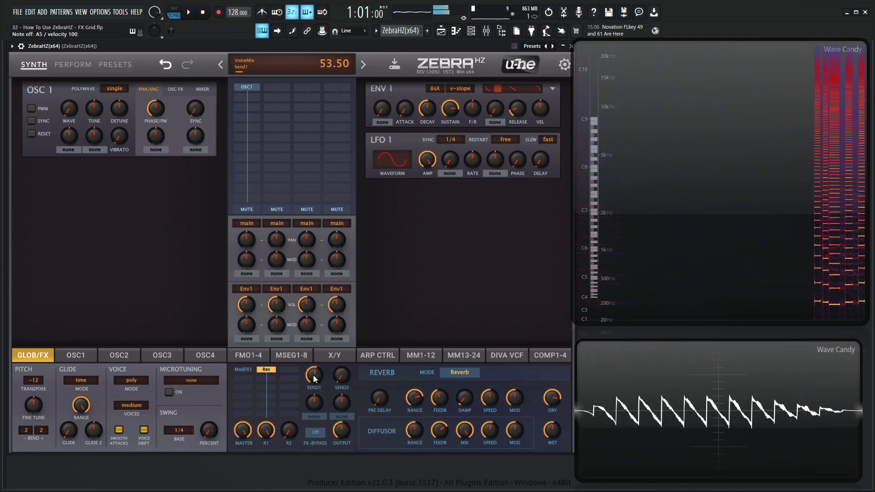
scroll(313, 373, up, 10)
scroll(313, 374, down, 15)
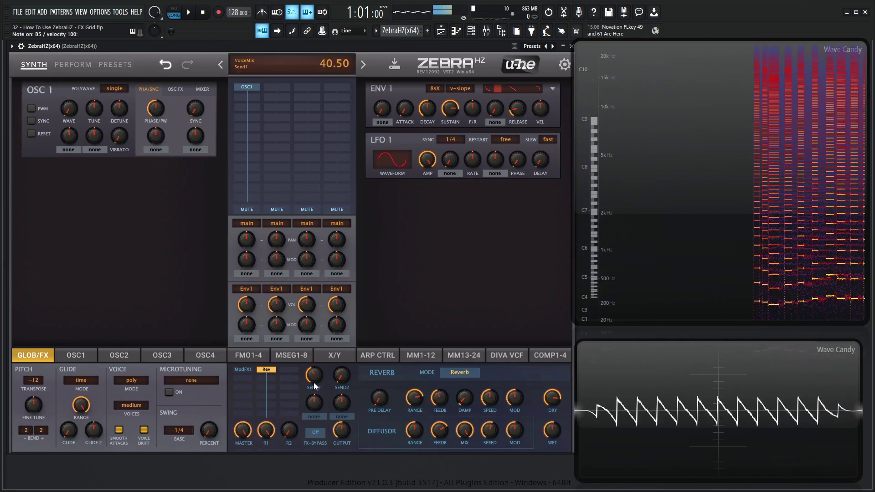
scroll(313, 381, down, 15)
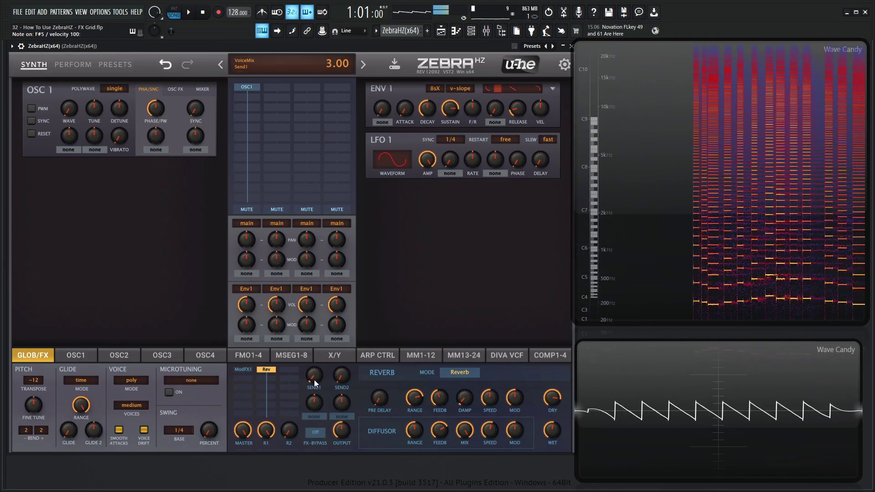
mouse_move(264, 433)
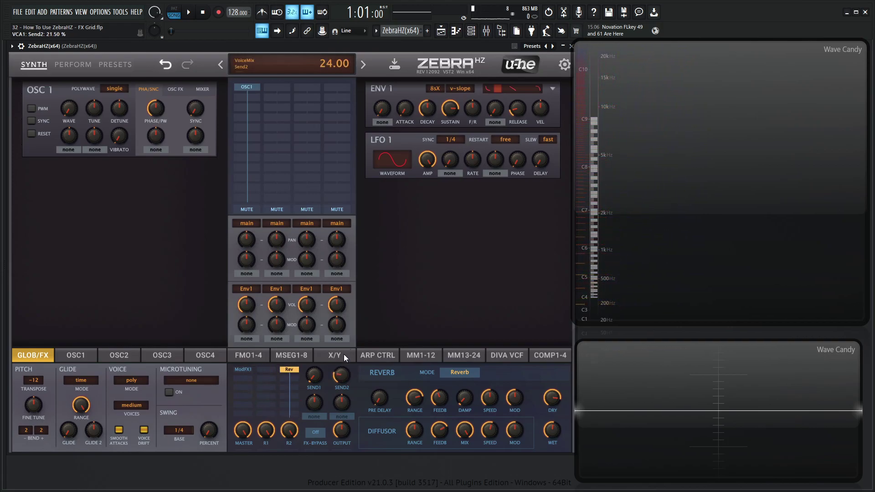
scroll(342, 375, up, 10)
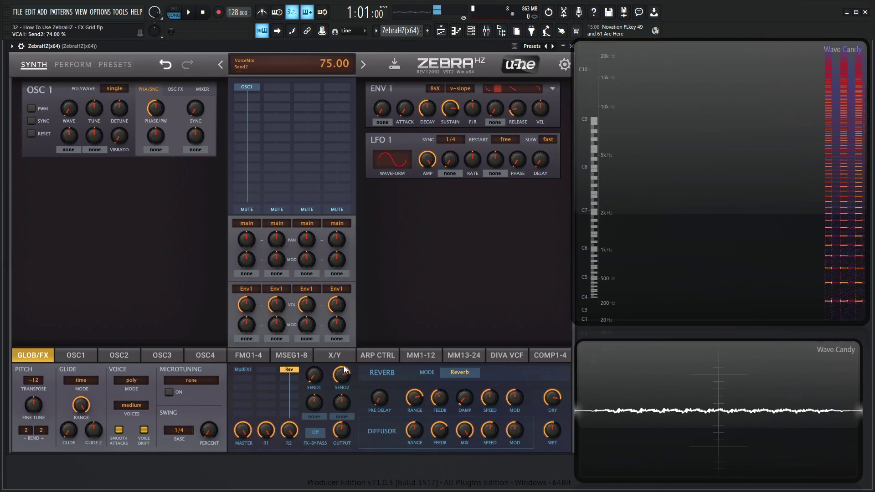
mouse_move(342, 376)
mouse_down()
mouse_move(343, 363)
mouse_move(340, 389)
mouse_up()
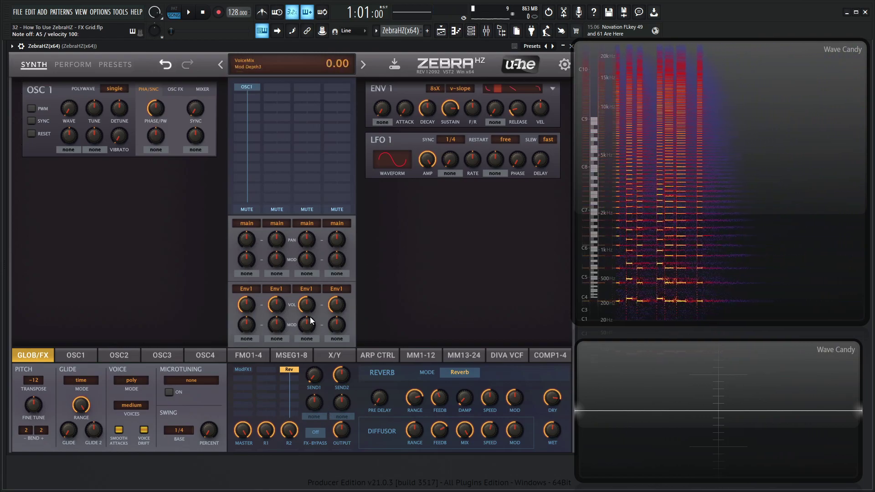
Clear the Rev module, reset the patch to init, and load Sine Tree into OSC1
drag(285, 375, 268, 370)
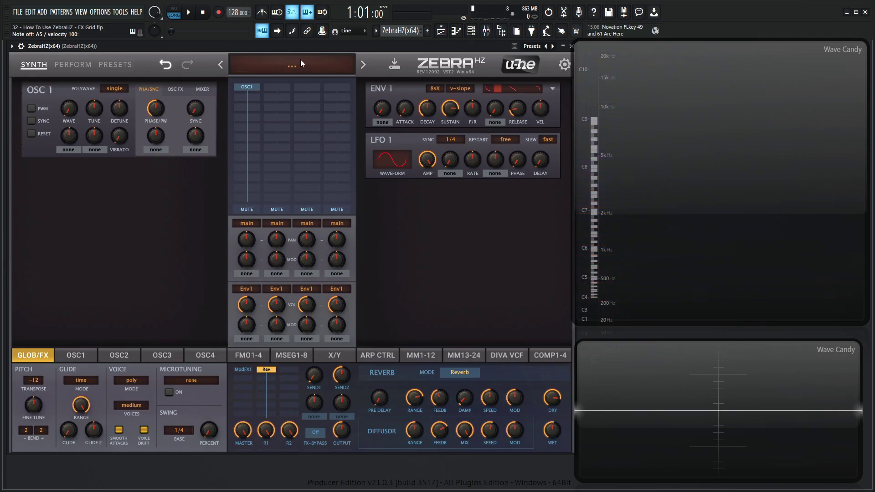
click(314, 70)
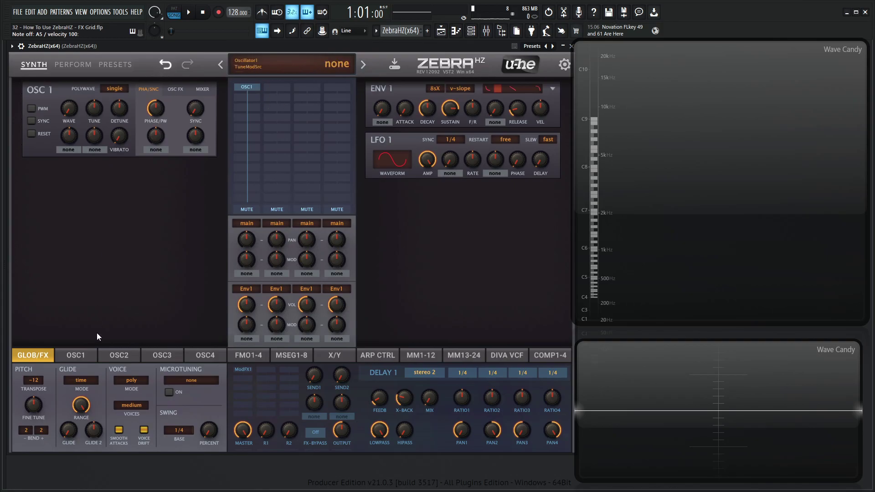
click(84, 354)
click(76, 381)
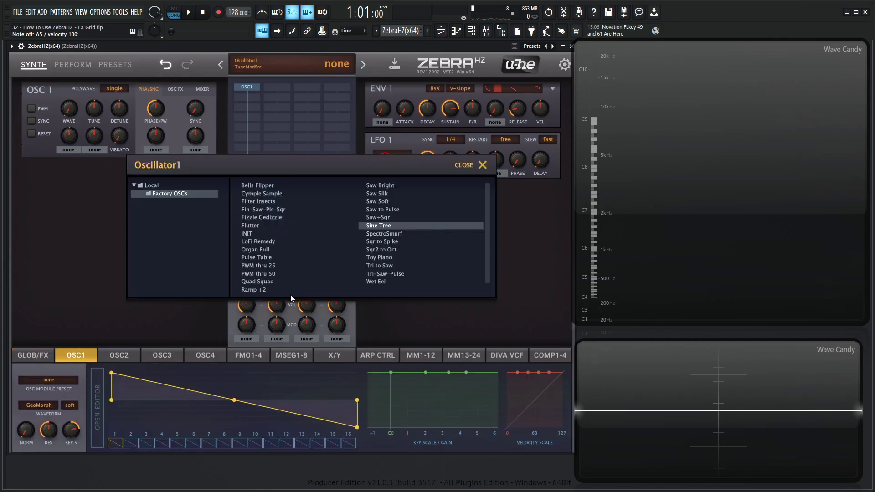
click(387, 226)
click(482, 165)
click(48, 353)
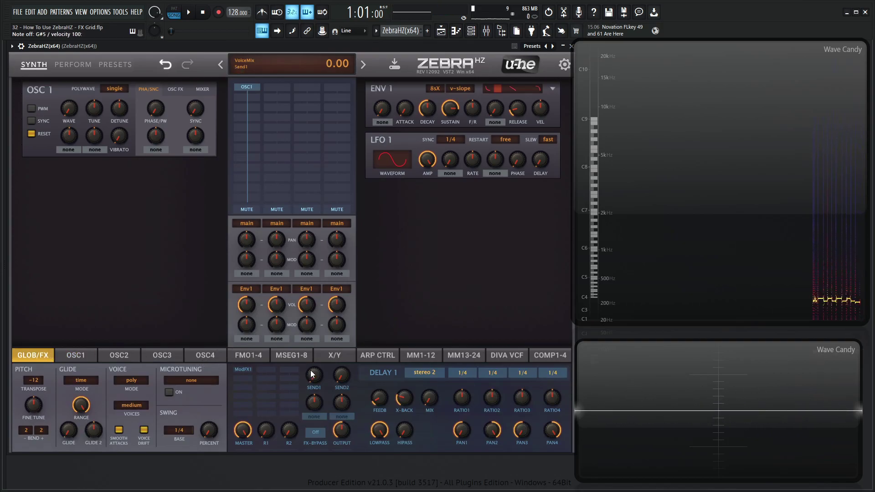
Add a Dist3 distortion to the first FX slot and raise the main output to 20
click(242, 378)
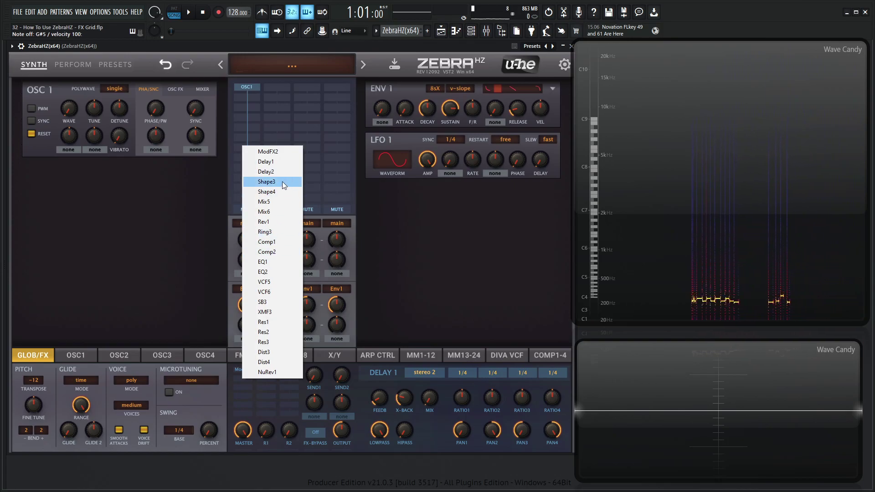
click(287, 351)
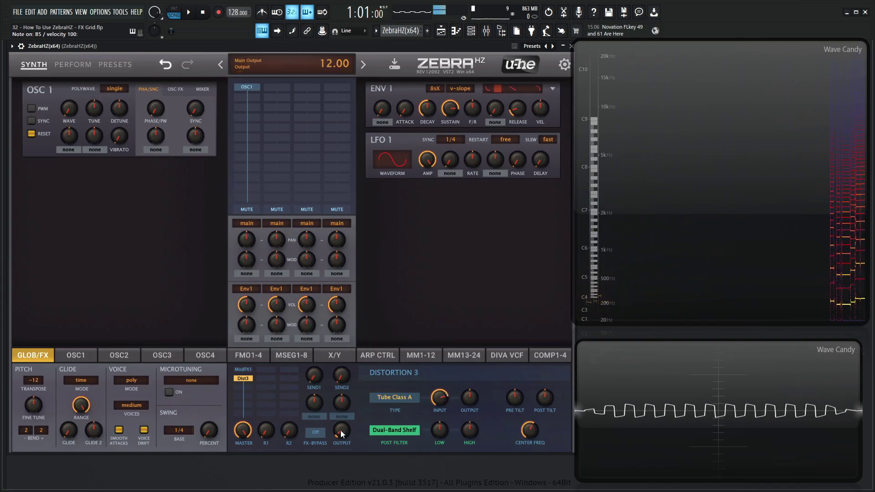
drag(345, 435, 342, 432)
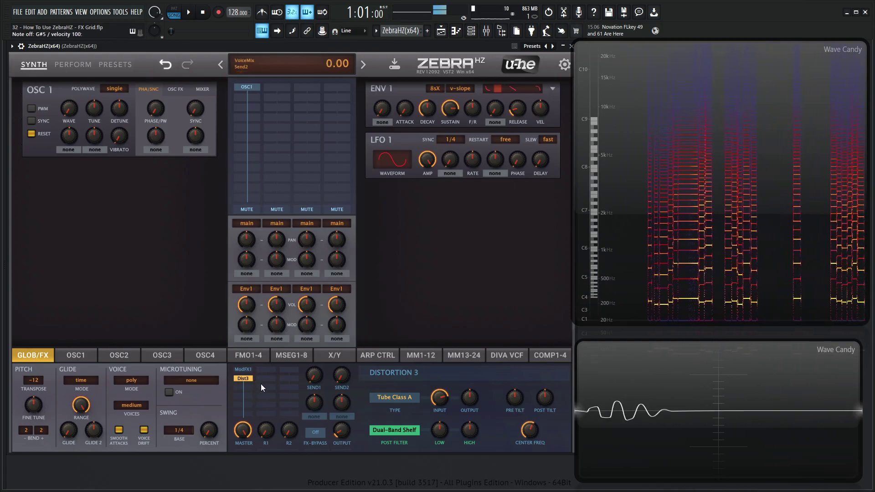
Add Delay1 beside Dist3, set its mix to 50.50 and Return 1 to 29
click(266, 370)
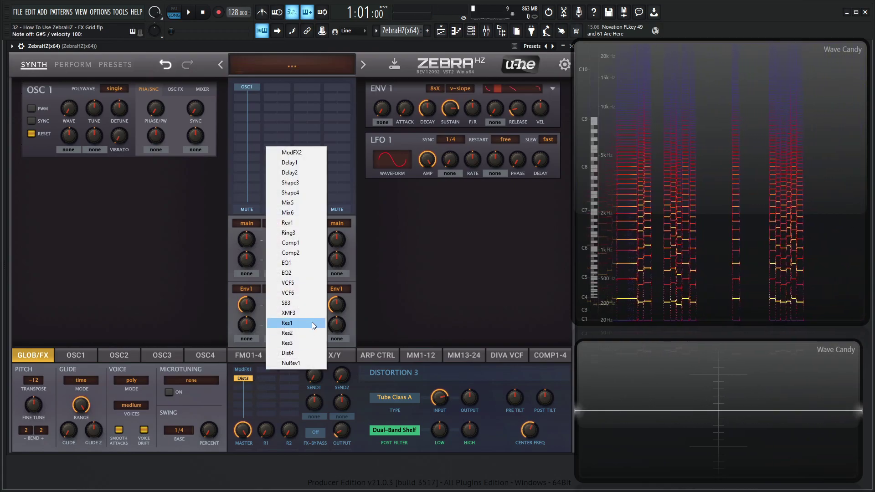
click(313, 163)
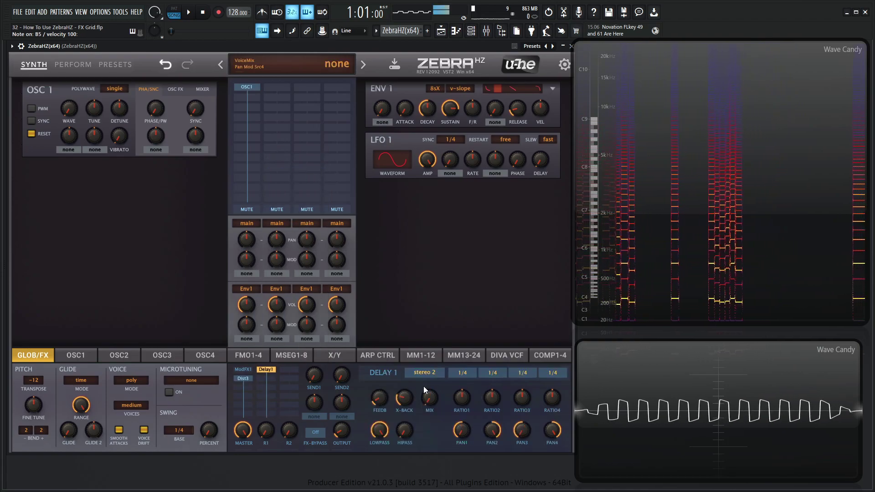
drag(430, 395, 420, 346)
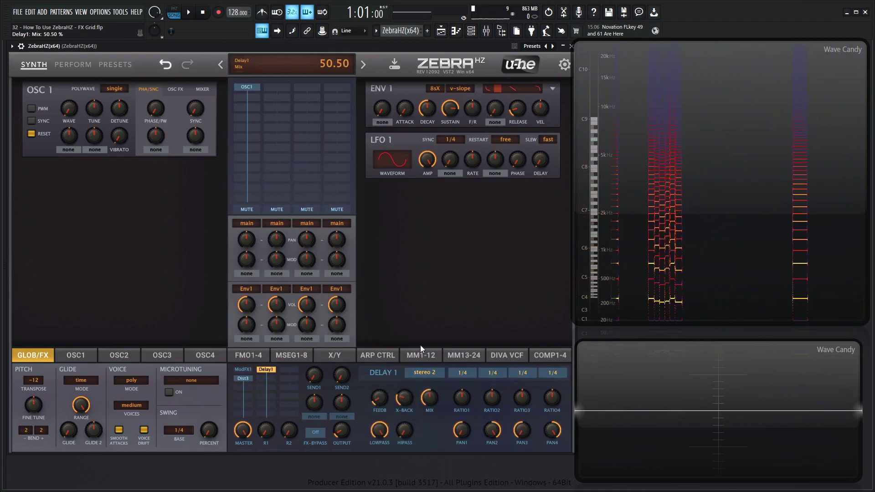
drag(266, 429, 331, 355)
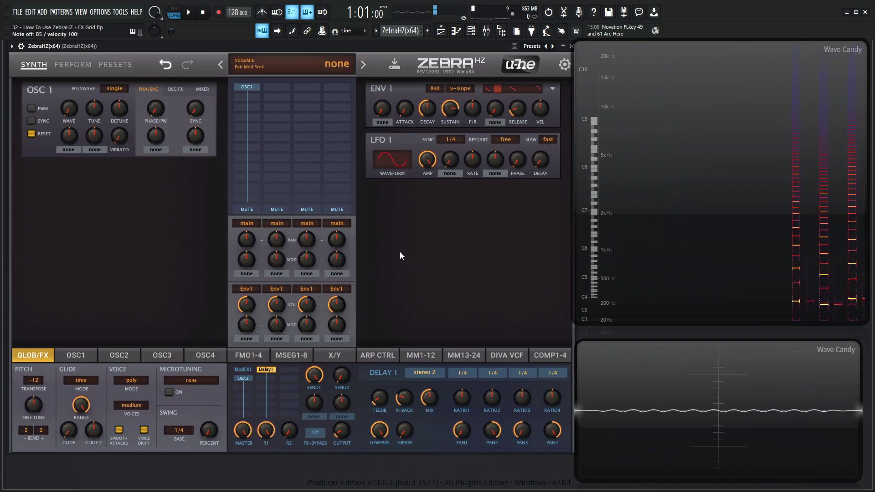
Reset the patch to init and insert a Rev1 reverb into an FX grid slot
click(301, 68)
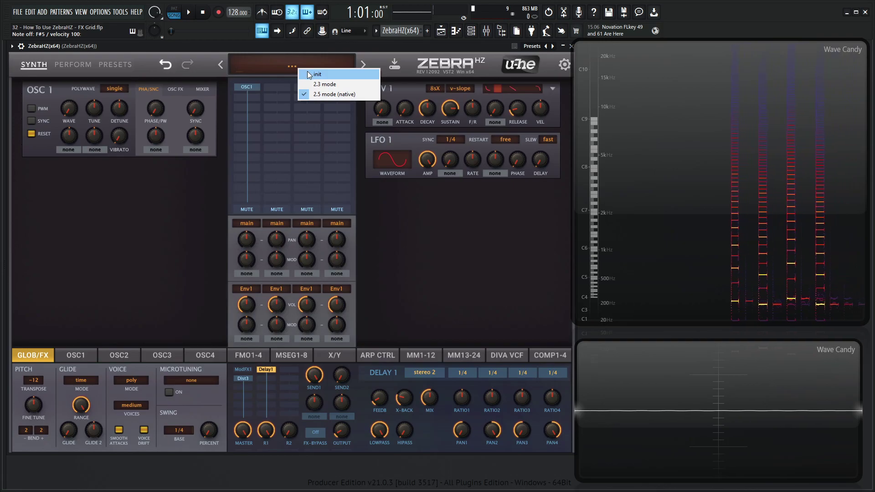
click(307, 73)
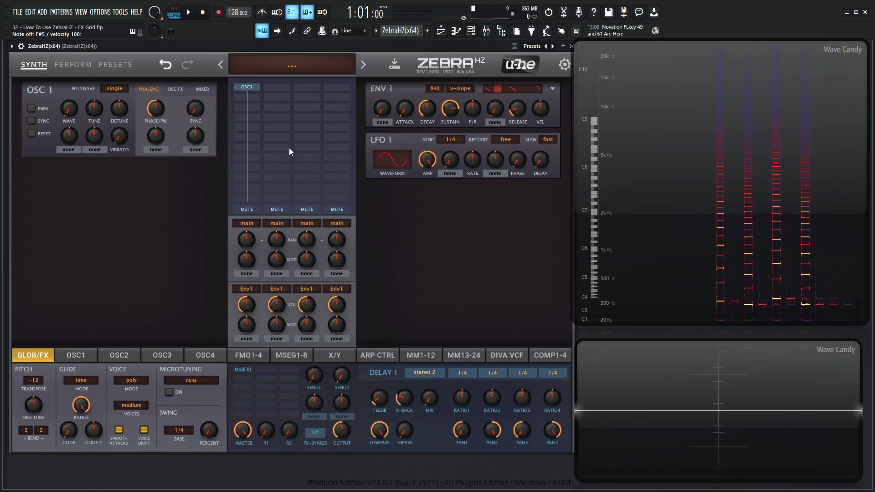
click(248, 387)
click(289, 222)
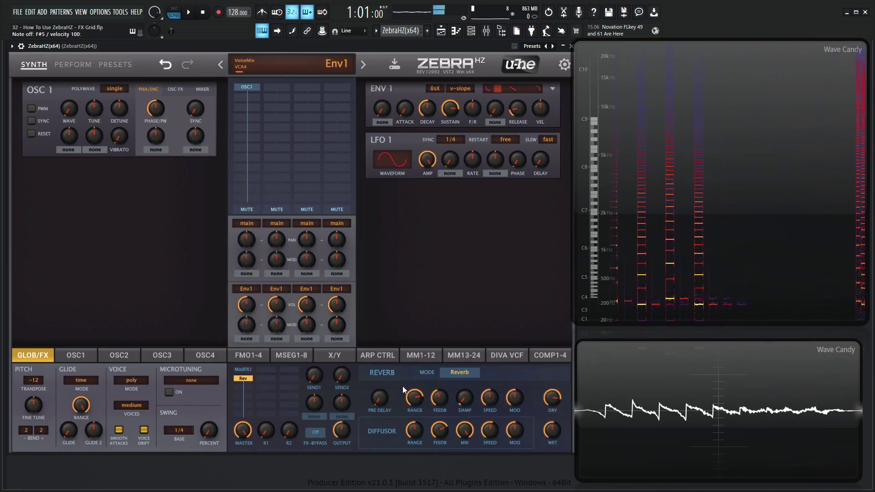
Compare the reverb with FX-BYPASS on and off, leaving it active, then sweep the main output level
click(314, 434)
click(315, 435)
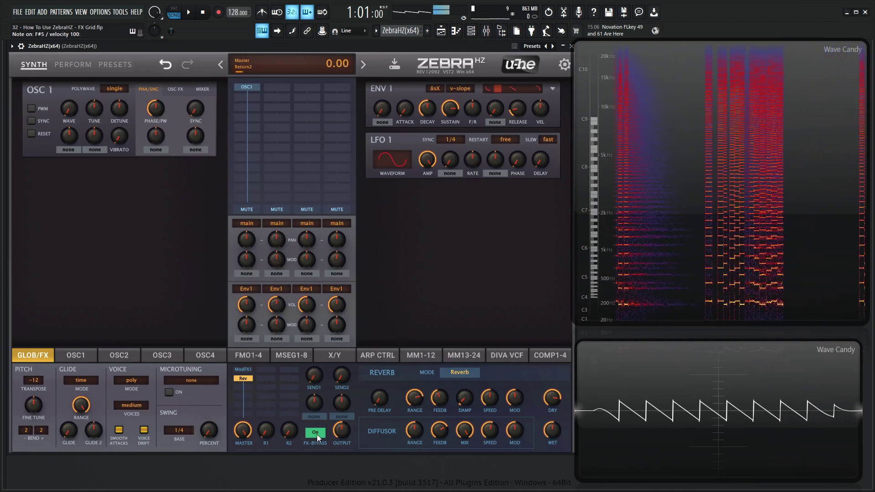
click(316, 434)
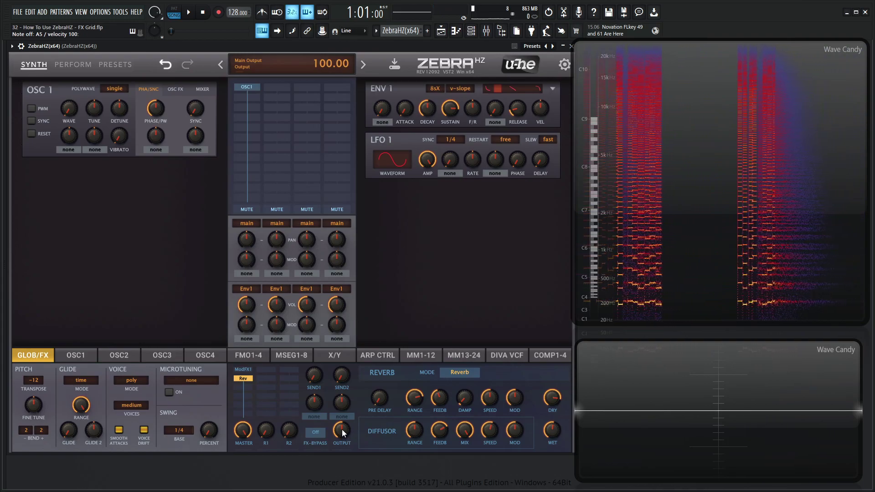
drag(342, 429, 341, 444)
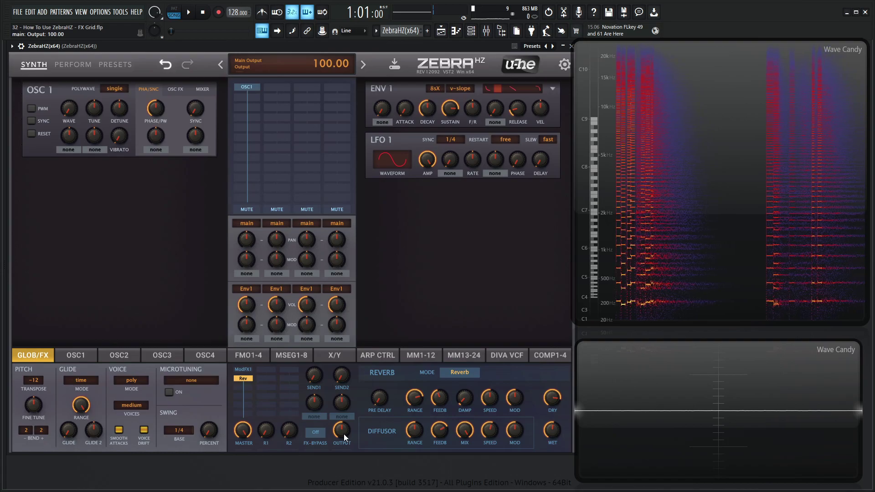
drag(343, 432, 340, 419)
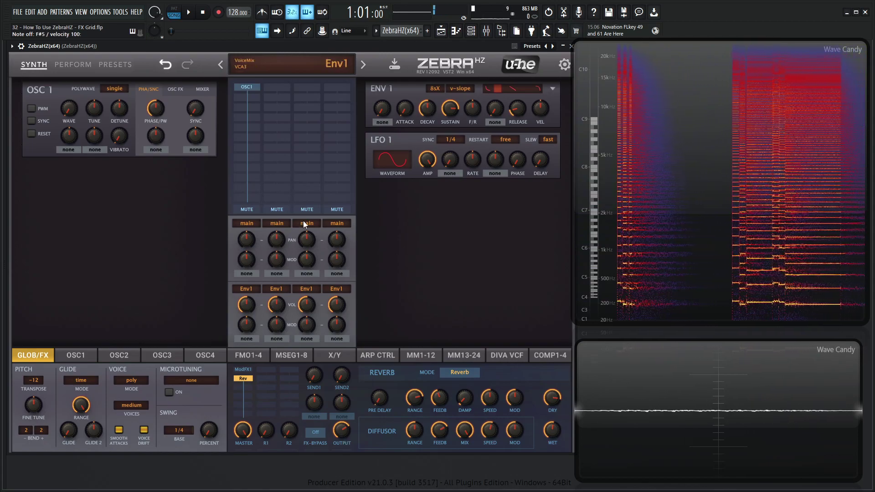
Reset the patch to init and place a Rev1 reverb in an FX grid slot
click(315, 67)
click(330, 73)
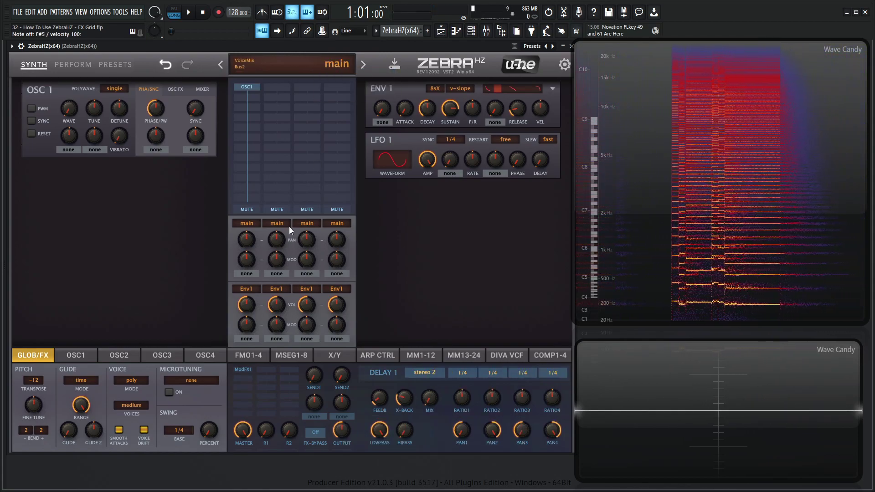
click(246, 377)
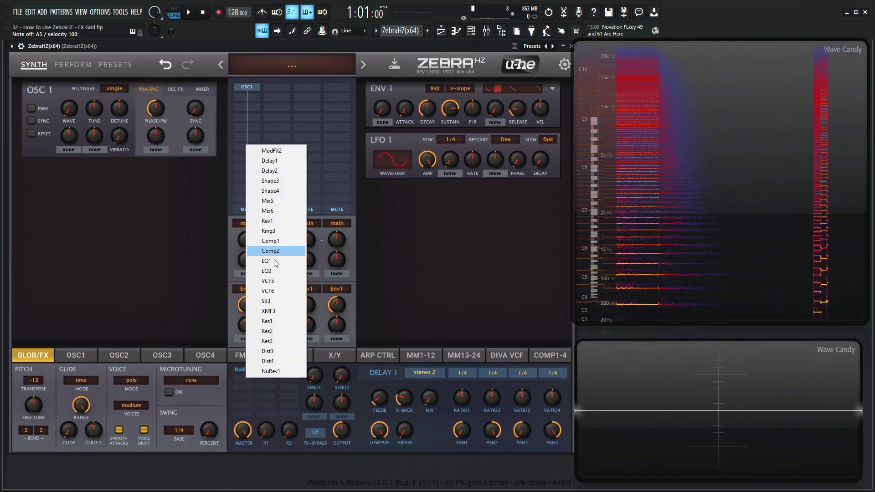
click(275, 221)
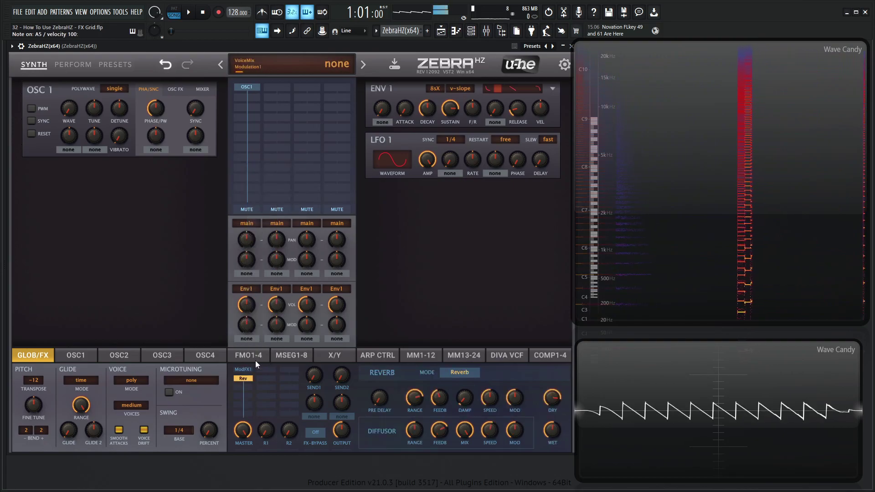
Insert EQ1 in another grid lane with Dist3 directly below it
click(264, 387)
click(286, 272)
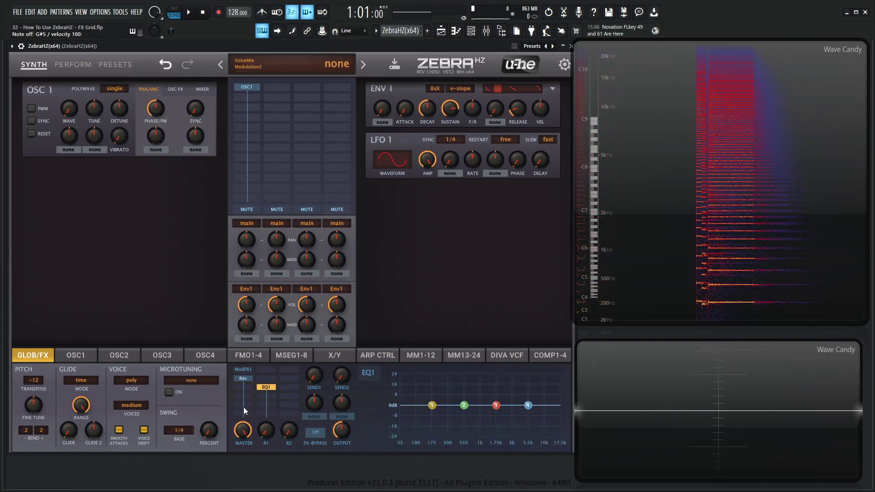
click(270, 395)
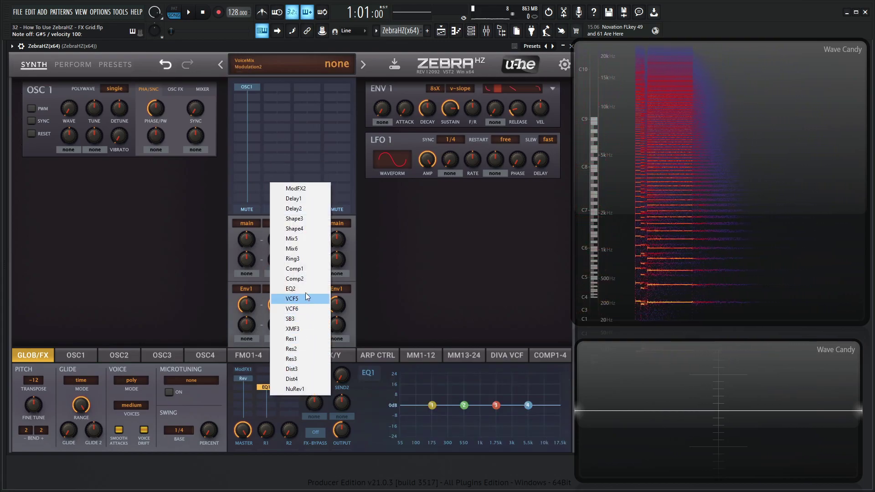
click(310, 370)
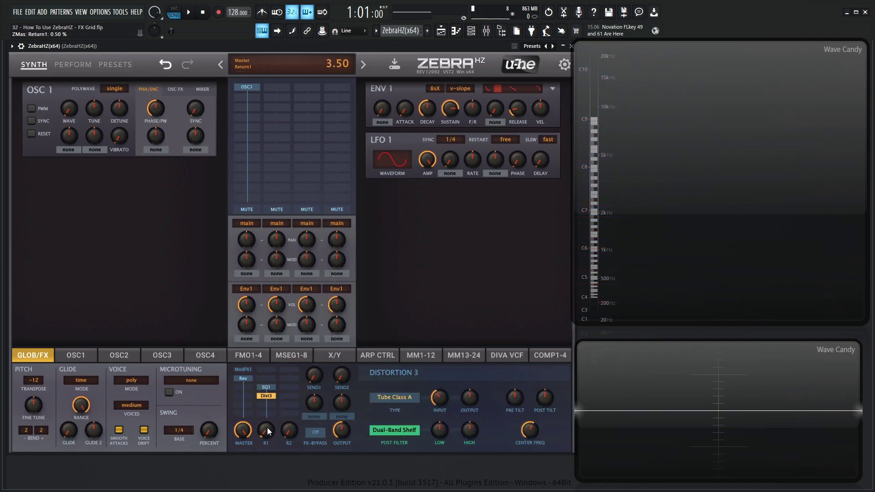
Feed the reverb into EQ1 via Input 1 and raise Return 1 to 25
right_click(266, 387)
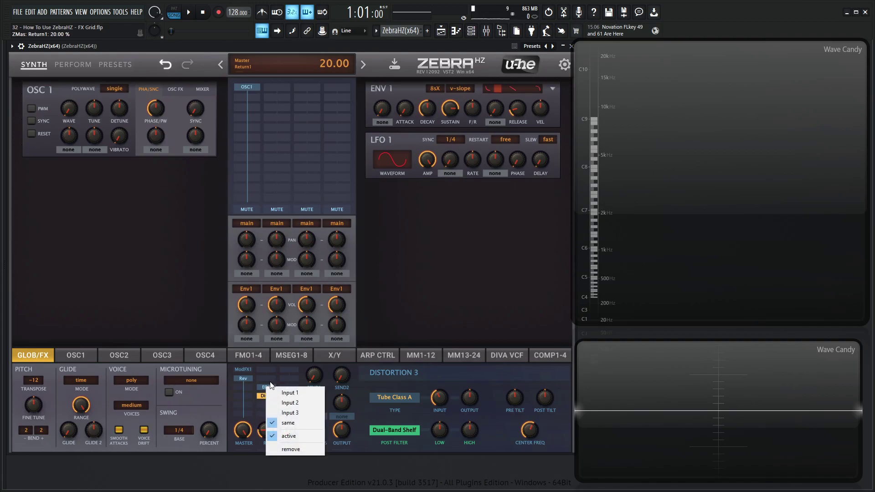
click(291, 394)
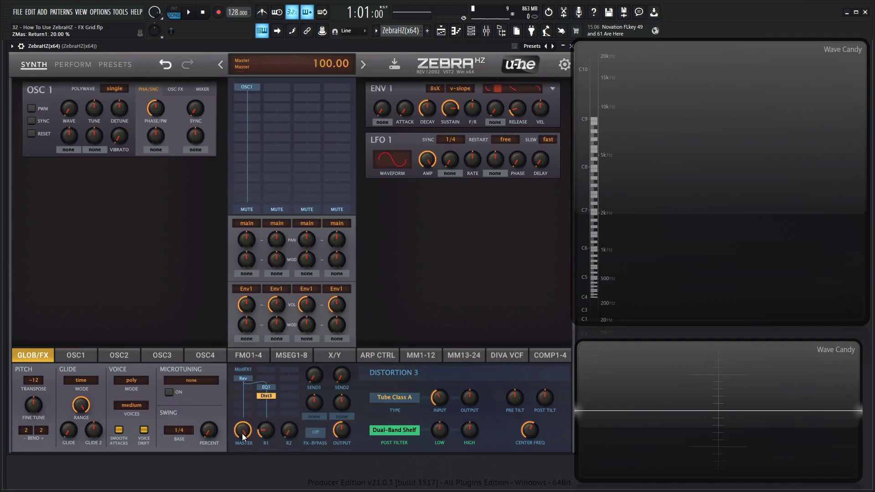
mouse_move(266, 434)
mouse_down()
mouse_move(268, 426)
mouse_move(264, 449)
mouse_move(266, 435)
mouse_up()
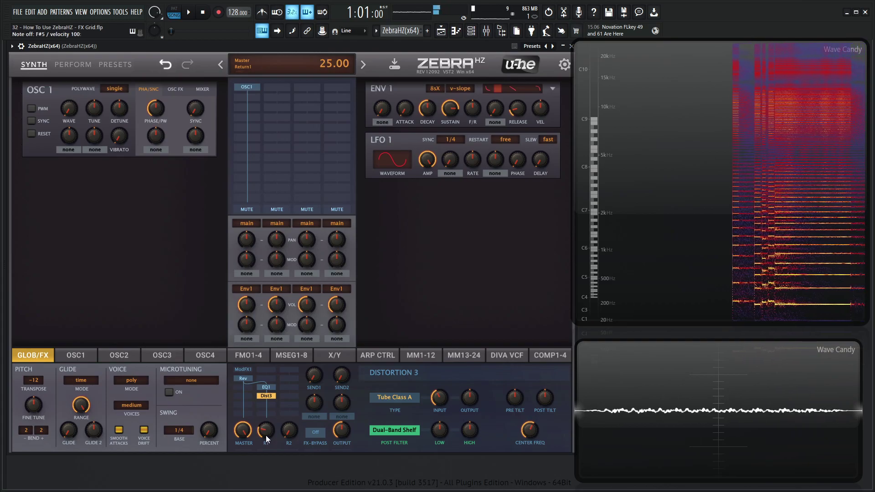